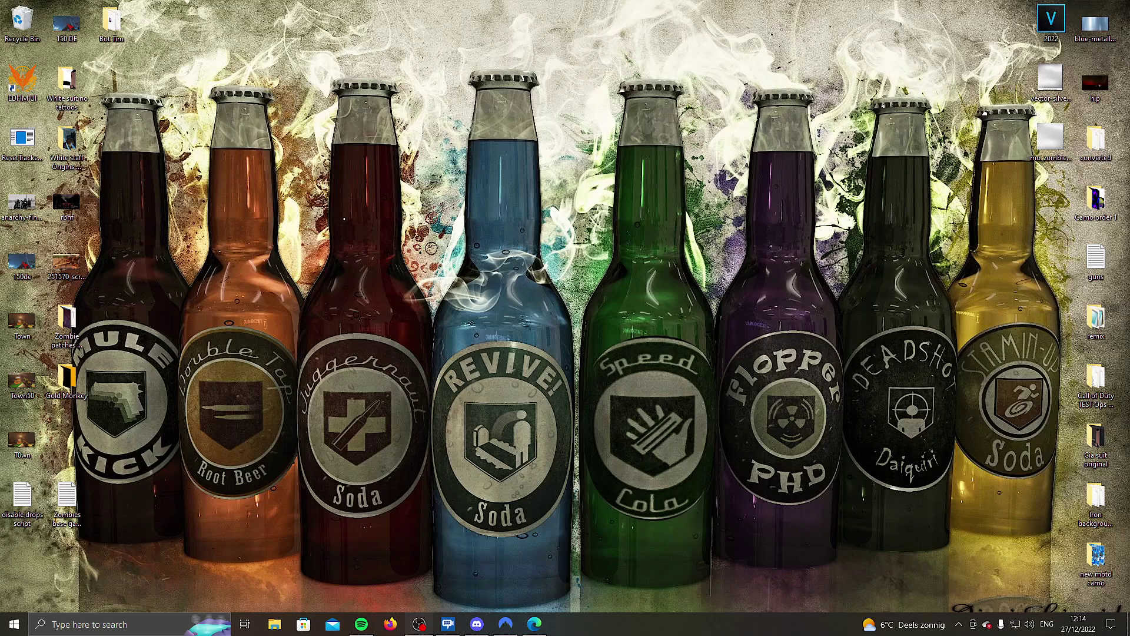
Search 'power' and reach the High performance plan's settings via Additional power settings
left_click(118, 624)
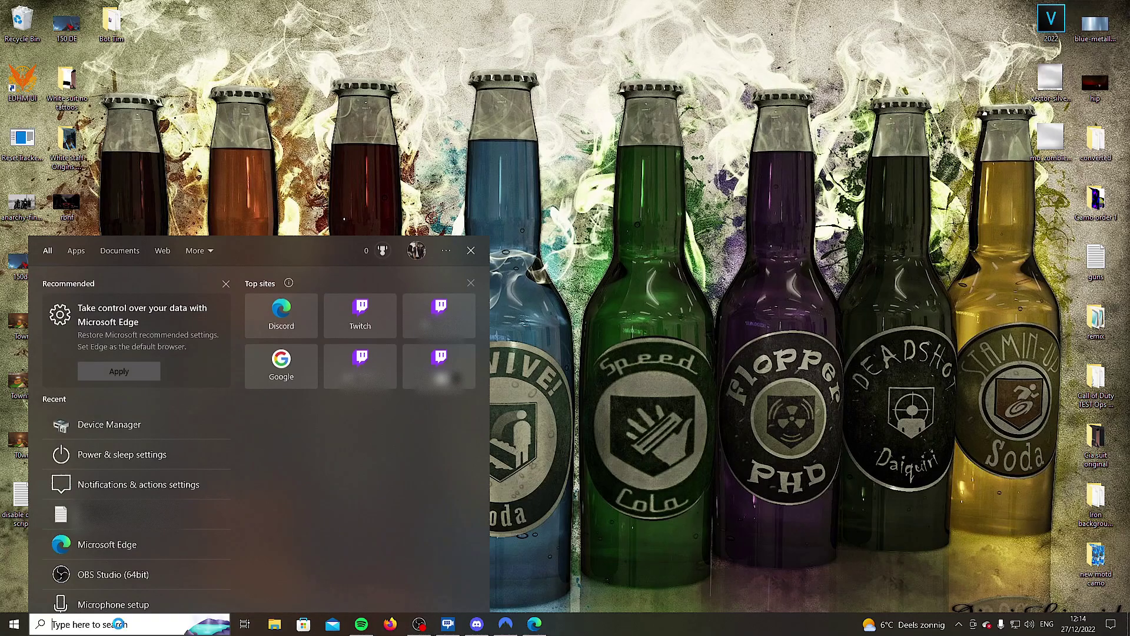
type("power")
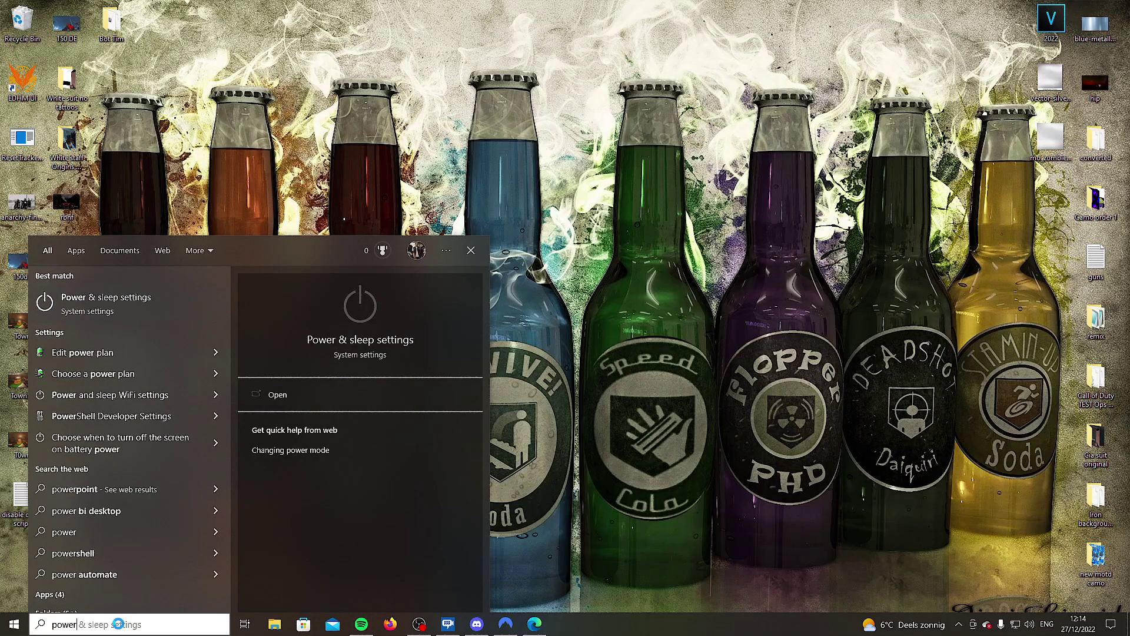
left_click(114, 306)
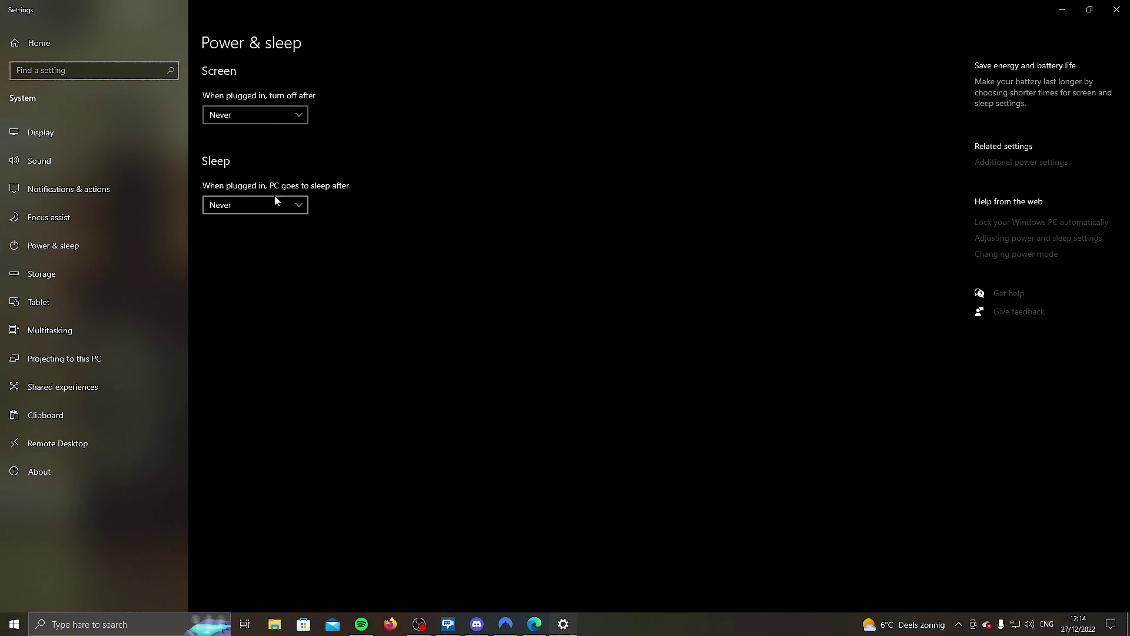
left_click(1026, 167)
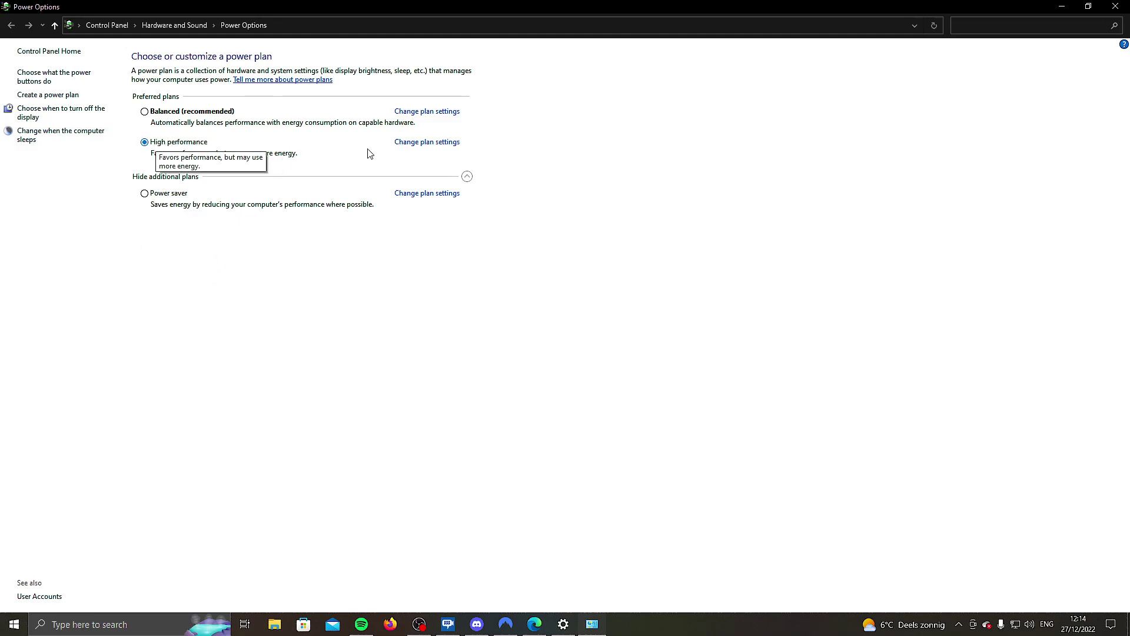
left_click(428, 148)
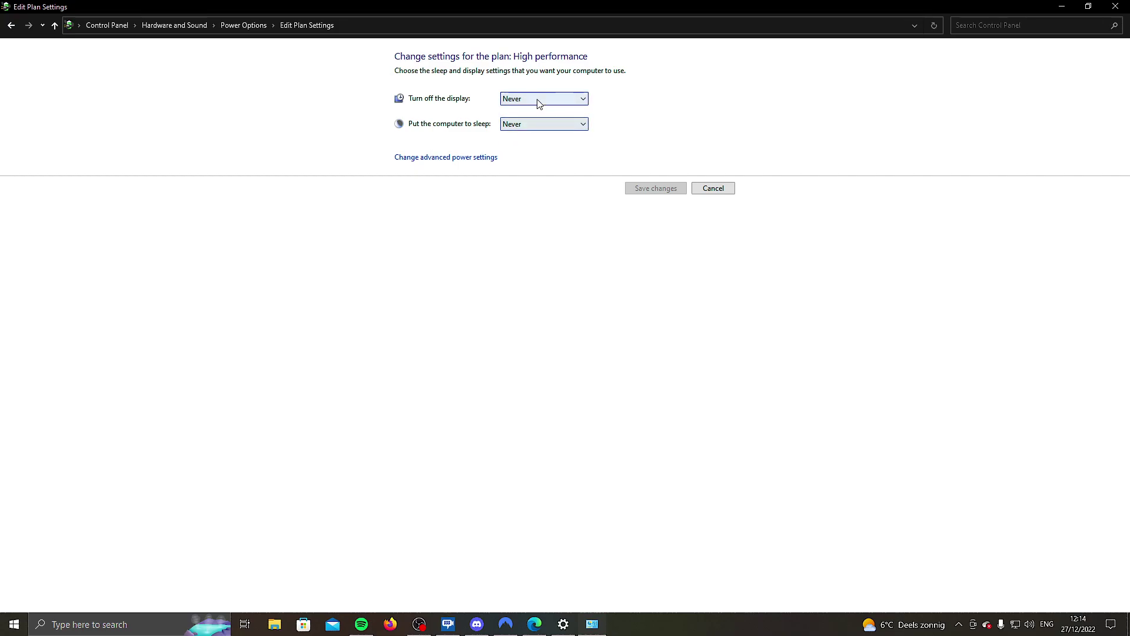
In advanced power settings, set Turn off hard disk after to 0 (Never)
left_click(477, 160)
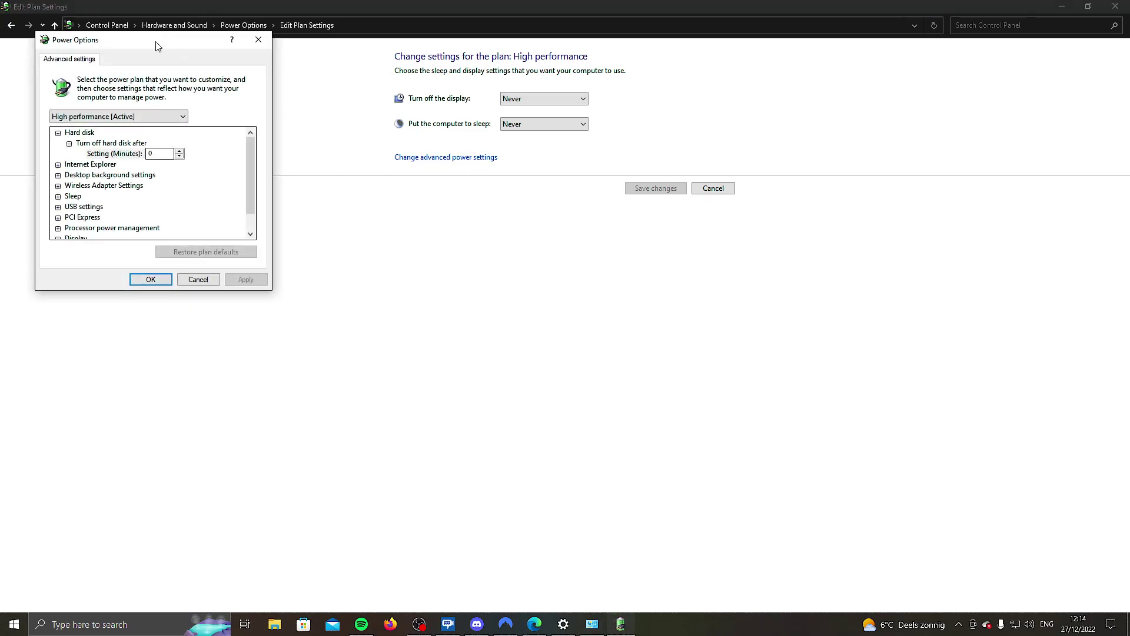
left_click_drag(156, 42, 392, 67)
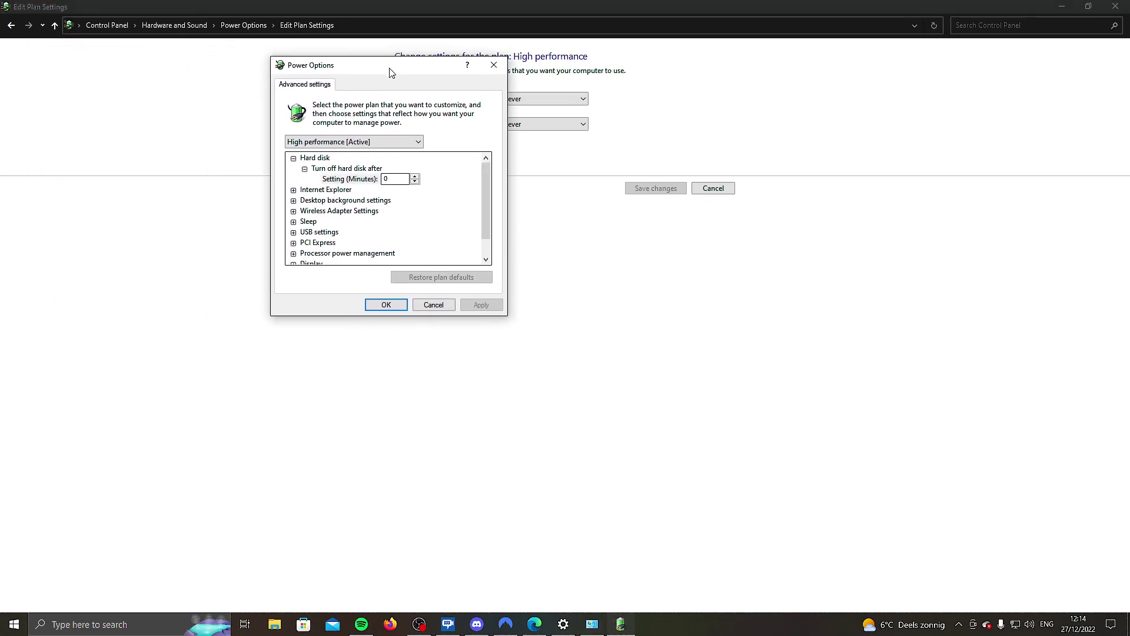
double_click(390, 178)
type("20")
left_click(293, 160)
left_click(353, 179)
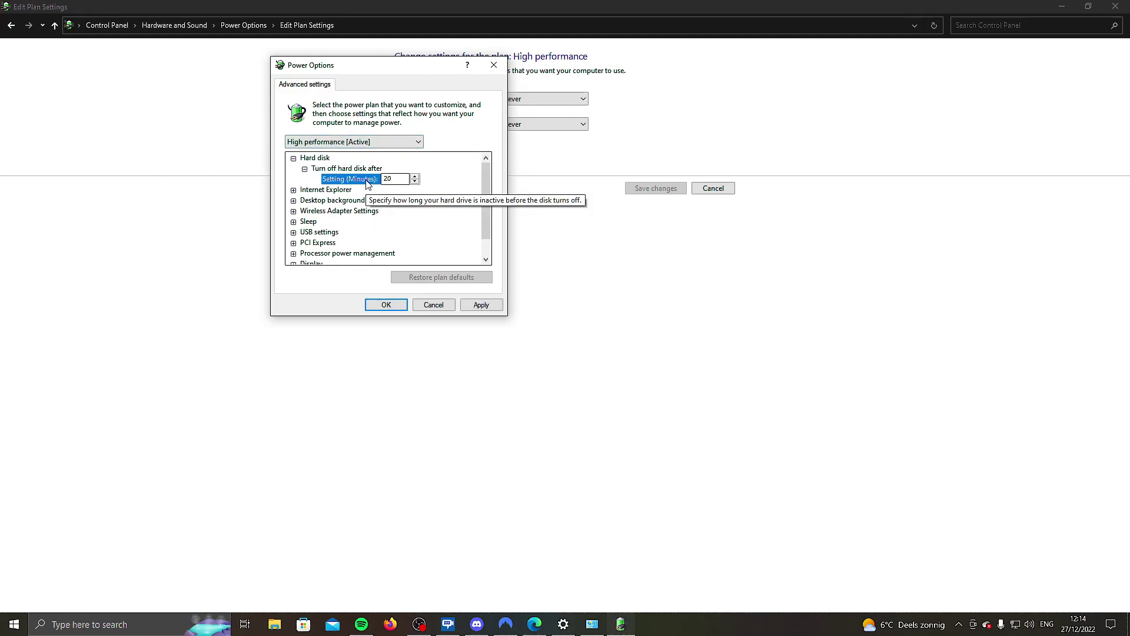
double_click(390, 180)
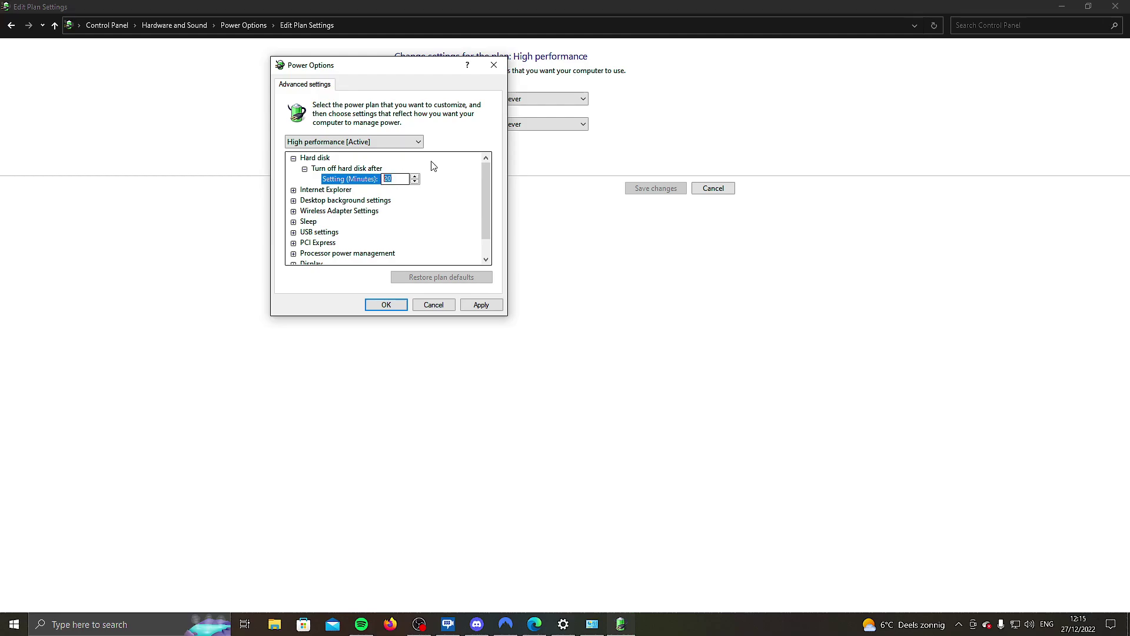
type("0")
left_click(330, 169)
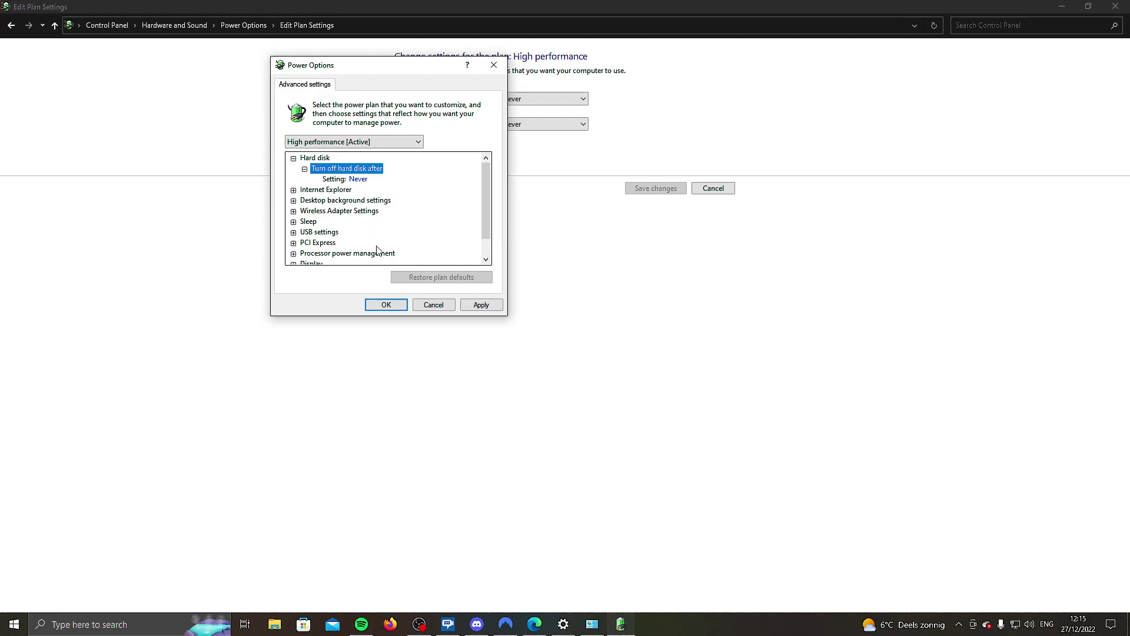
Review the Sleep after, hybrid sleep, Hibernate after and wake timer settings, then apply with OK
scroll(378, 244, "down", 1)
left_click(294, 201)
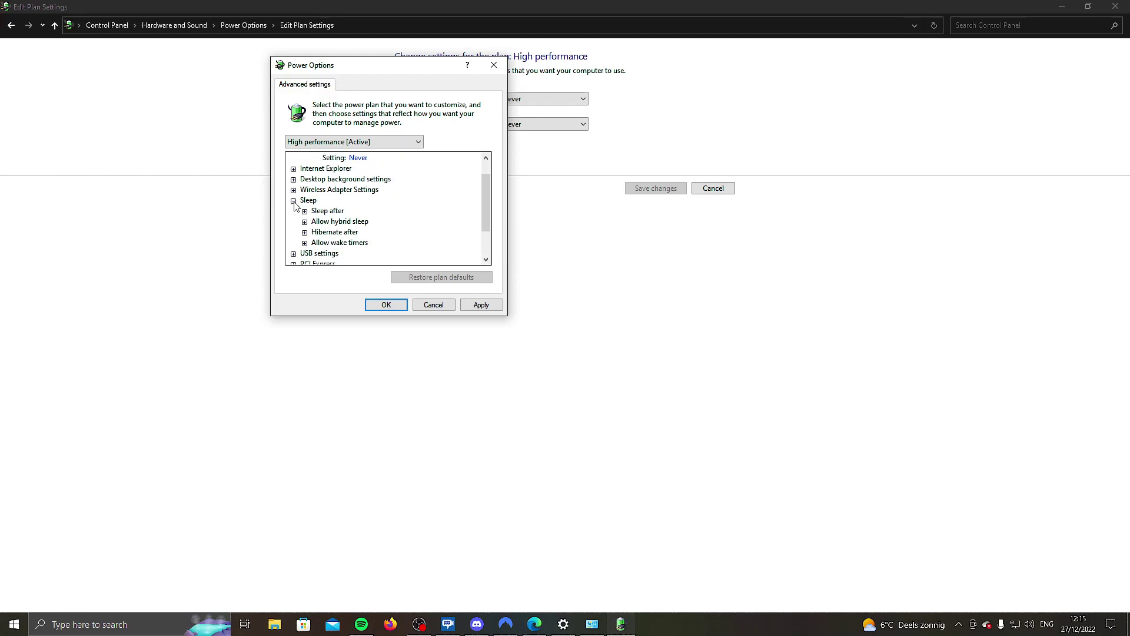
scroll(297, 203, "down", 1)
left_click(304, 179)
left_click(304, 200)
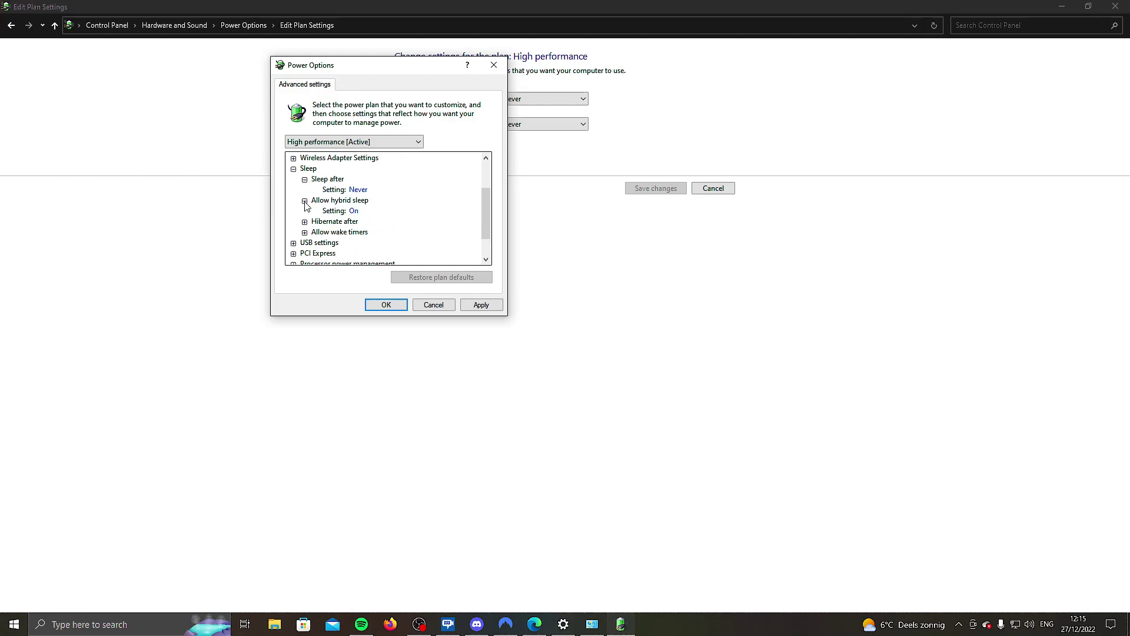
left_click(304, 221)
left_click(304, 242)
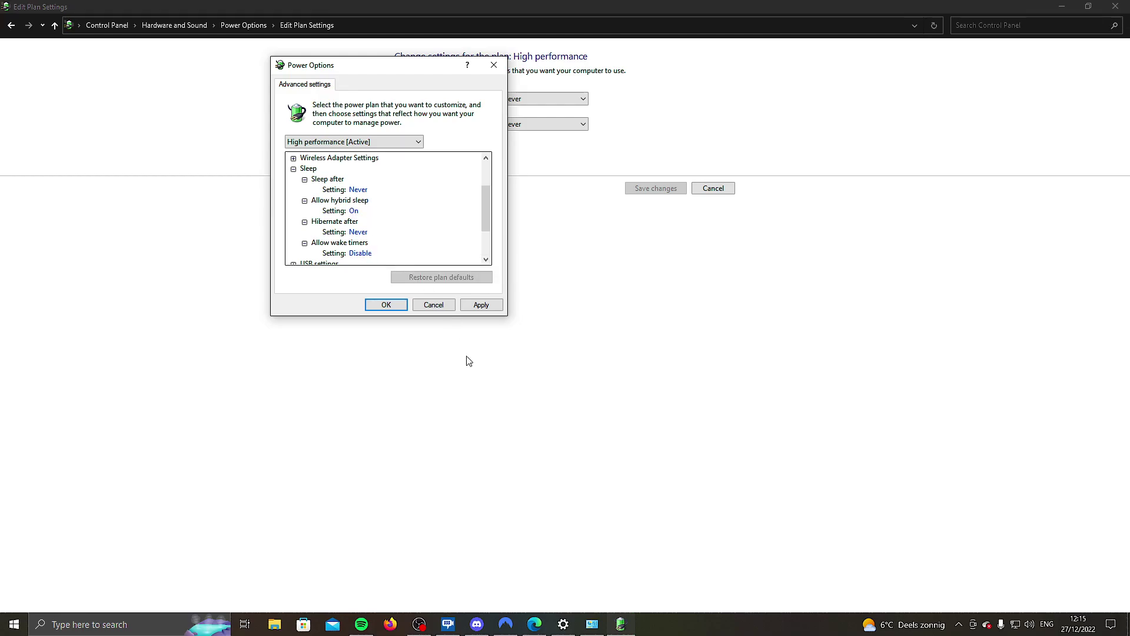
left_click(386, 304)
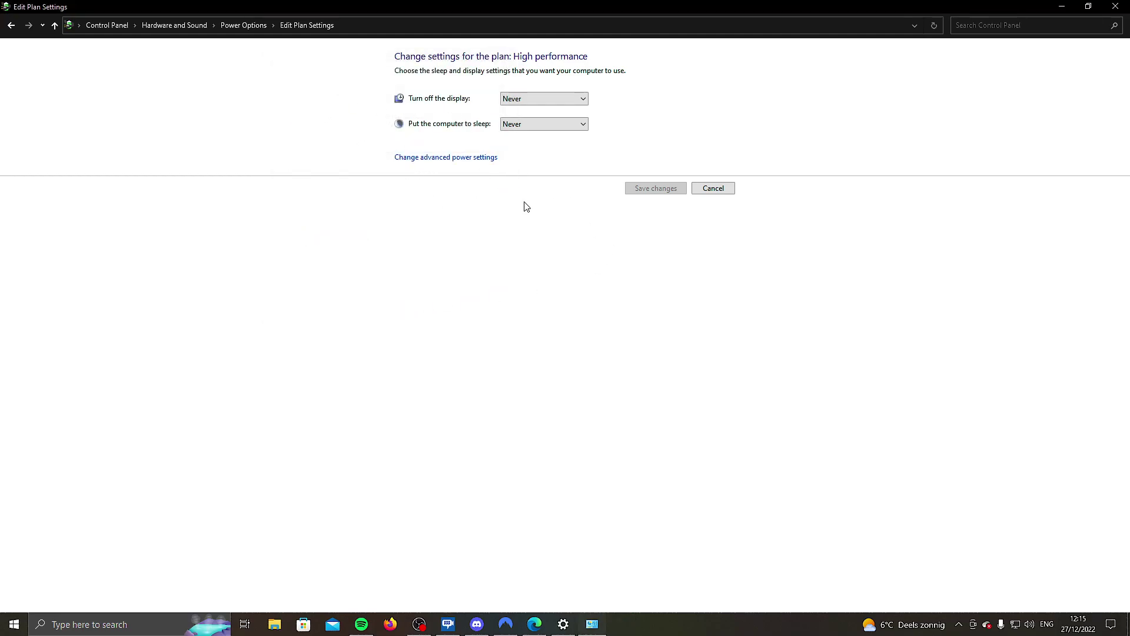
Enable Hibernate in the power menu under power button settings, save, and close Power Options
left_click(235, 25)
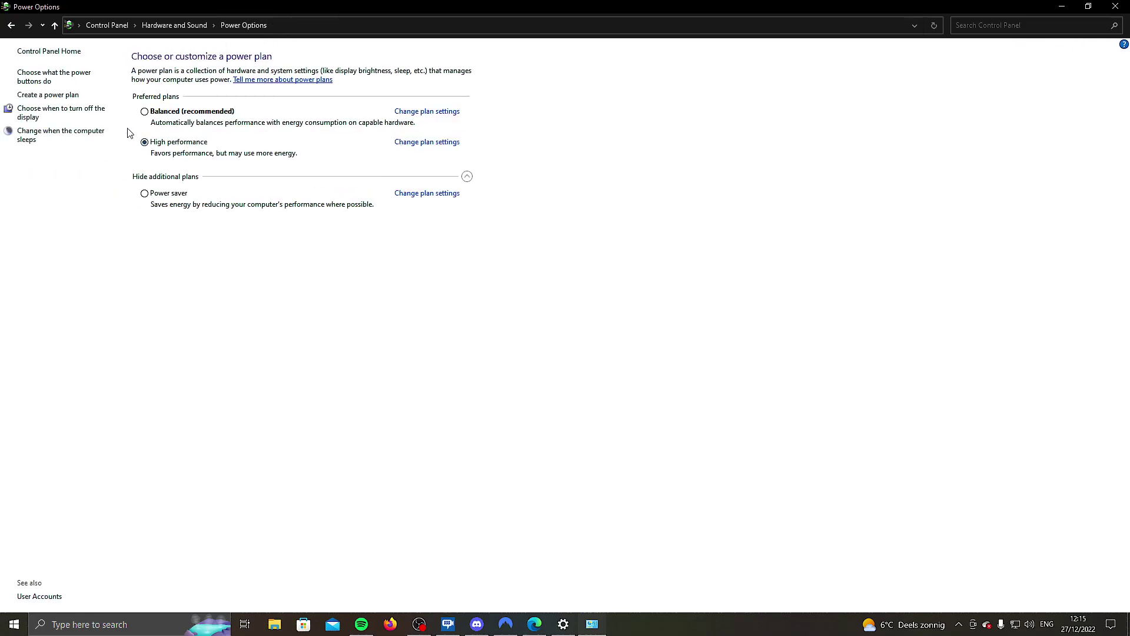
left_click(63, 81)
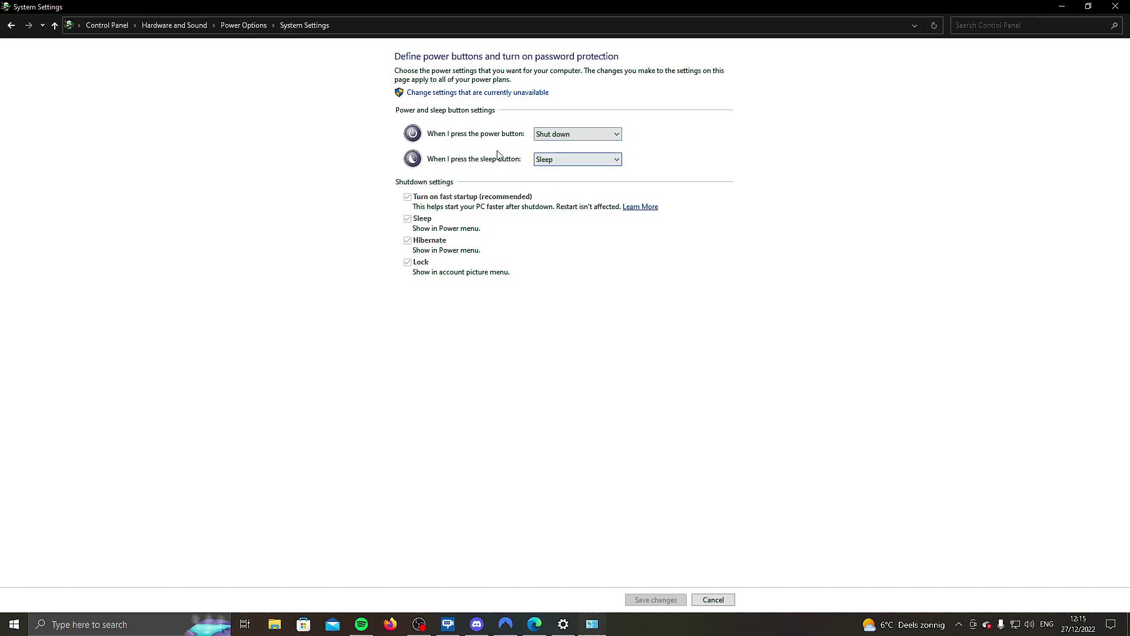
left_click(521, 95)
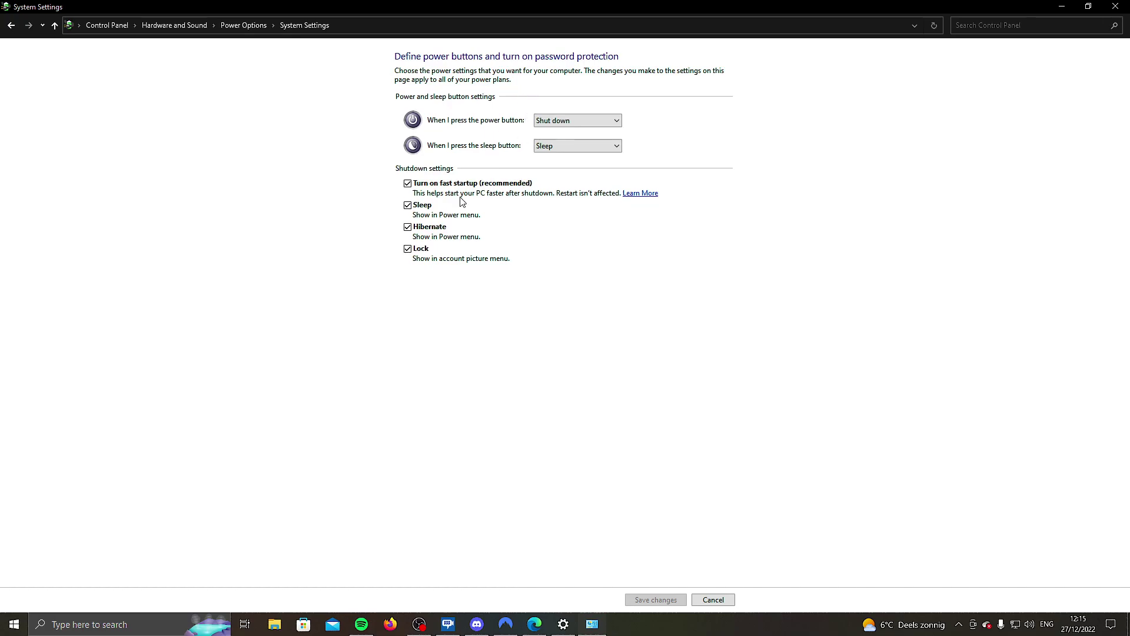
left_click(408, 227)
left_click(680, 599)
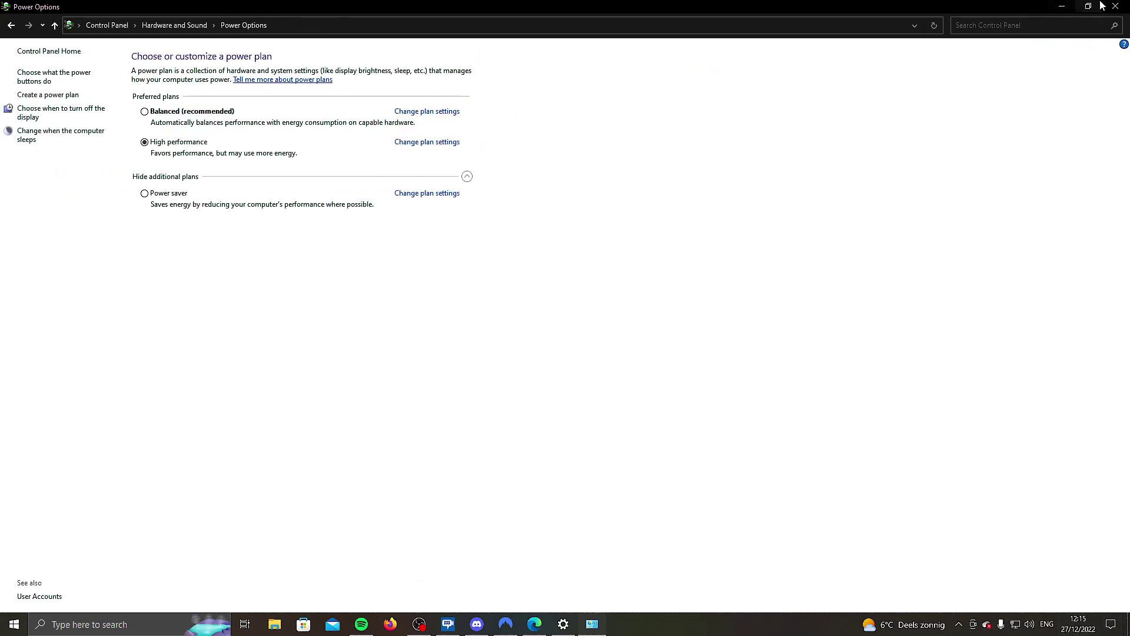
left_click(1116, 8)
Close Settings and confirm the Start menu's power options now include Hibernate
left_click(1117, 7)
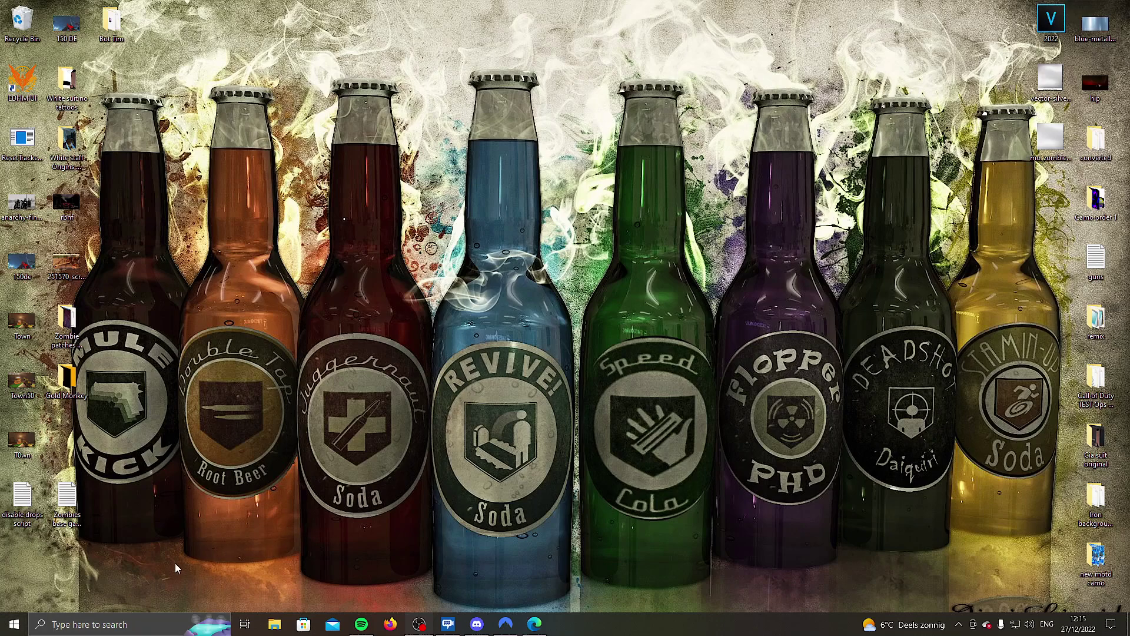
left_click(14, 624)
left_click(15, 598)
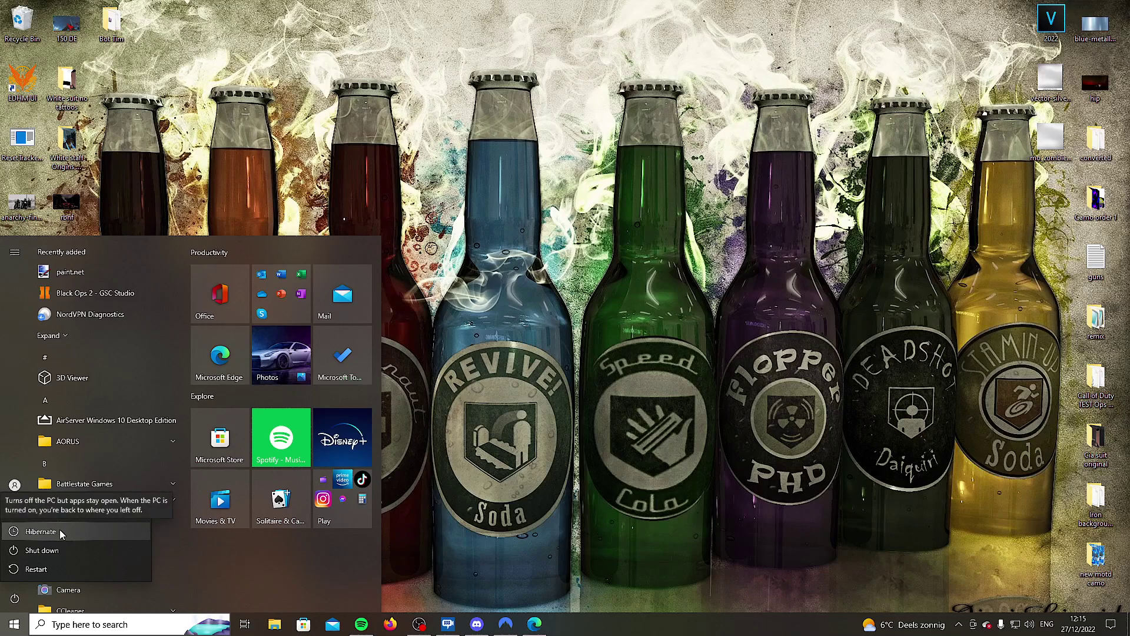
key("Escape")
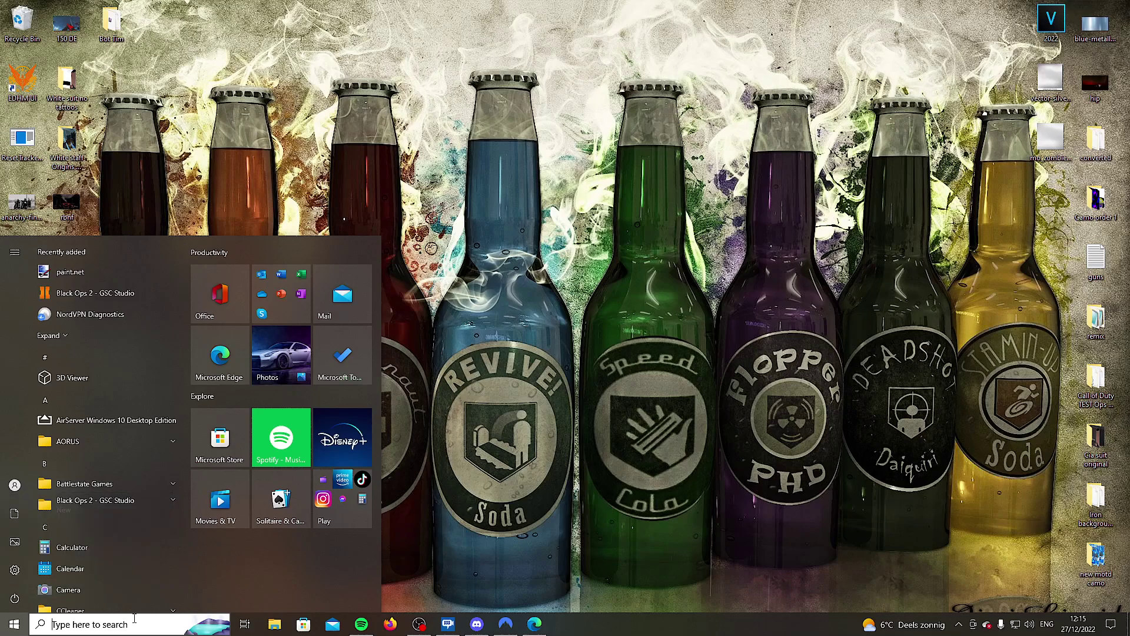
Open Device Manager with the 'device manager' search and expand Keyboards
type("device manager")
key("Return")
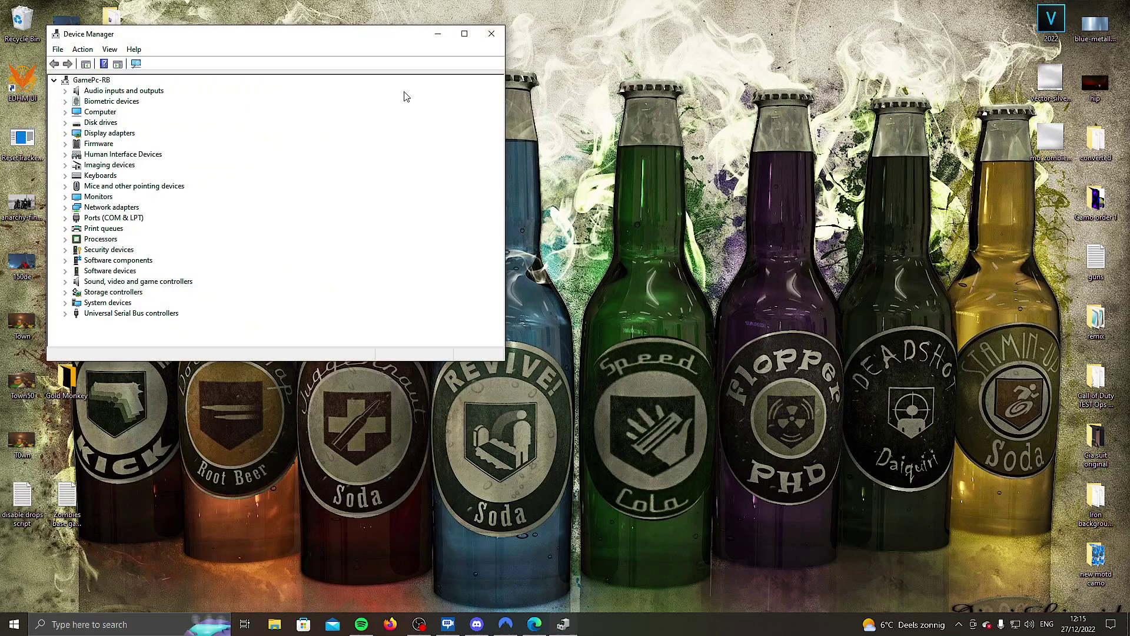
left_click_drag(341, 40, 542, 52)
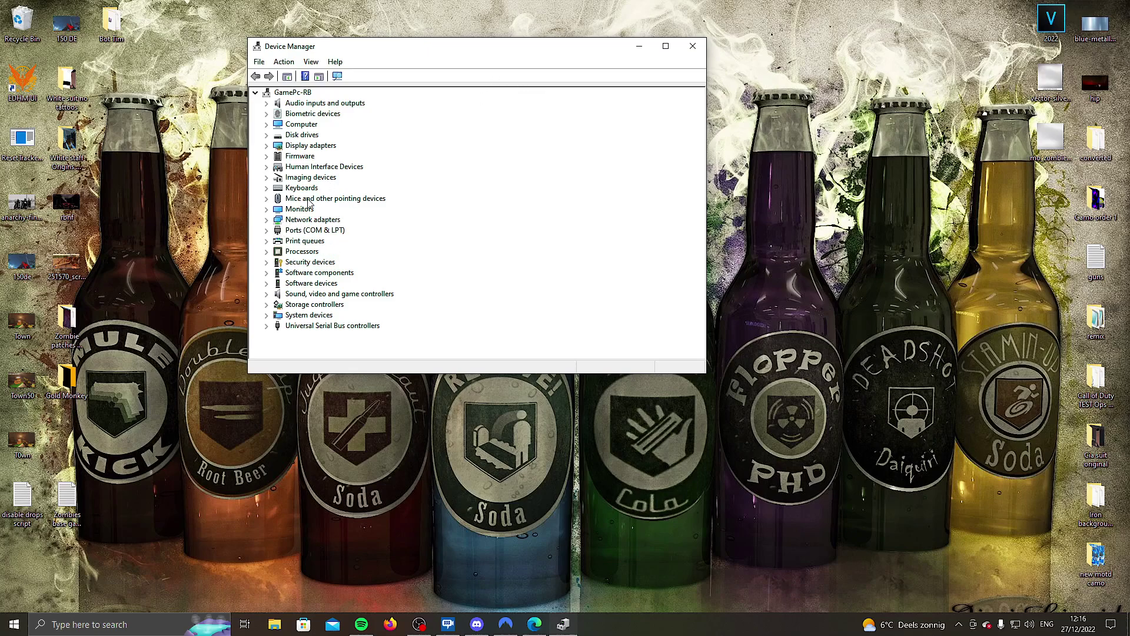
left_click(266, 187)
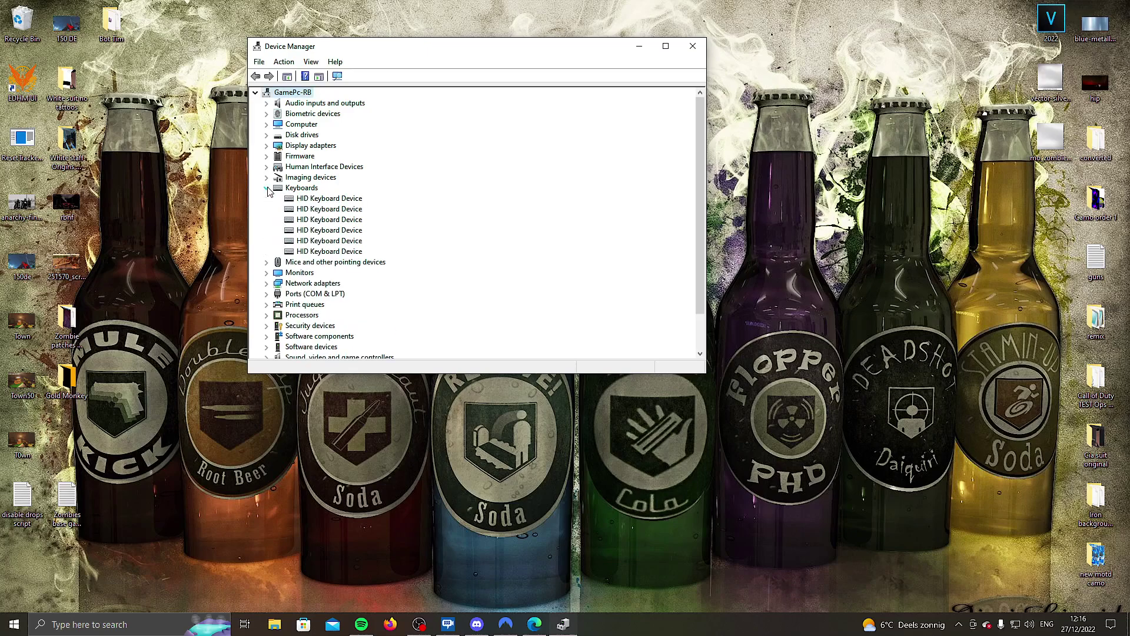
Inspect the properties of the three HID Keyboard Devices, including the second one's Power Management
right_click(311, 201)
left_click(353, 256)
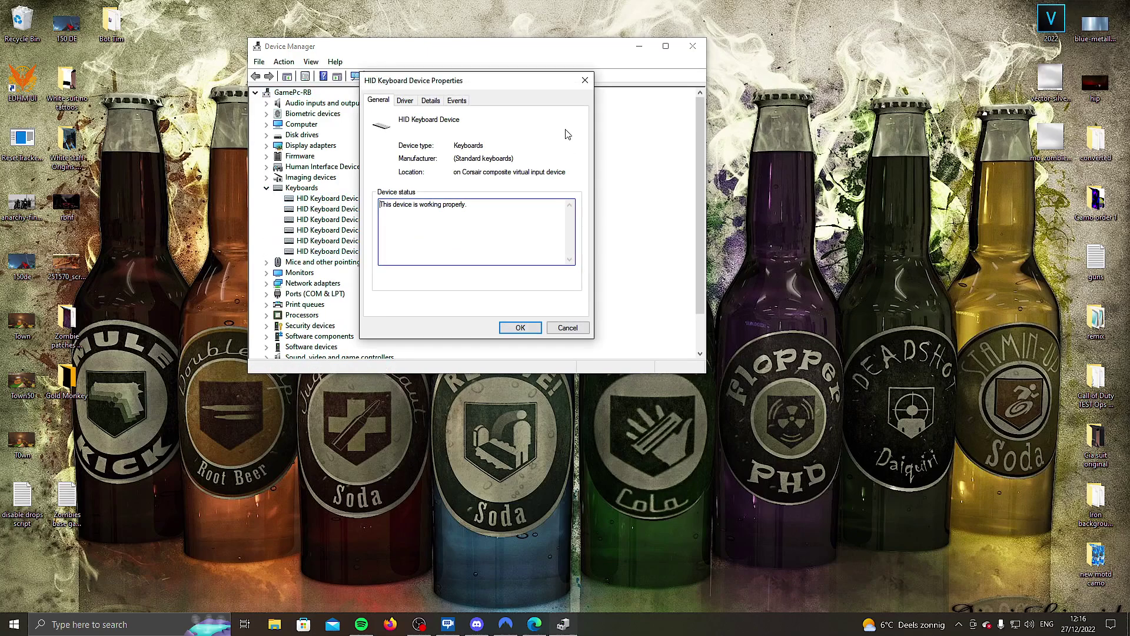
left_click(583, 85)
right_click(347, 211)
left_click(379, 262)
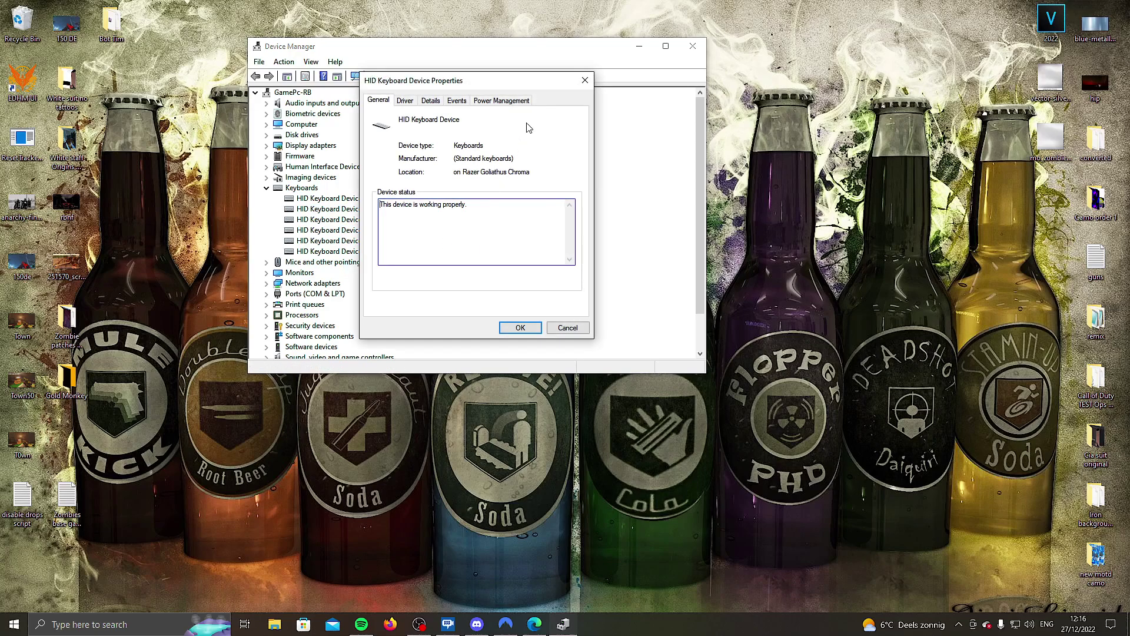
left_click(505, 102)
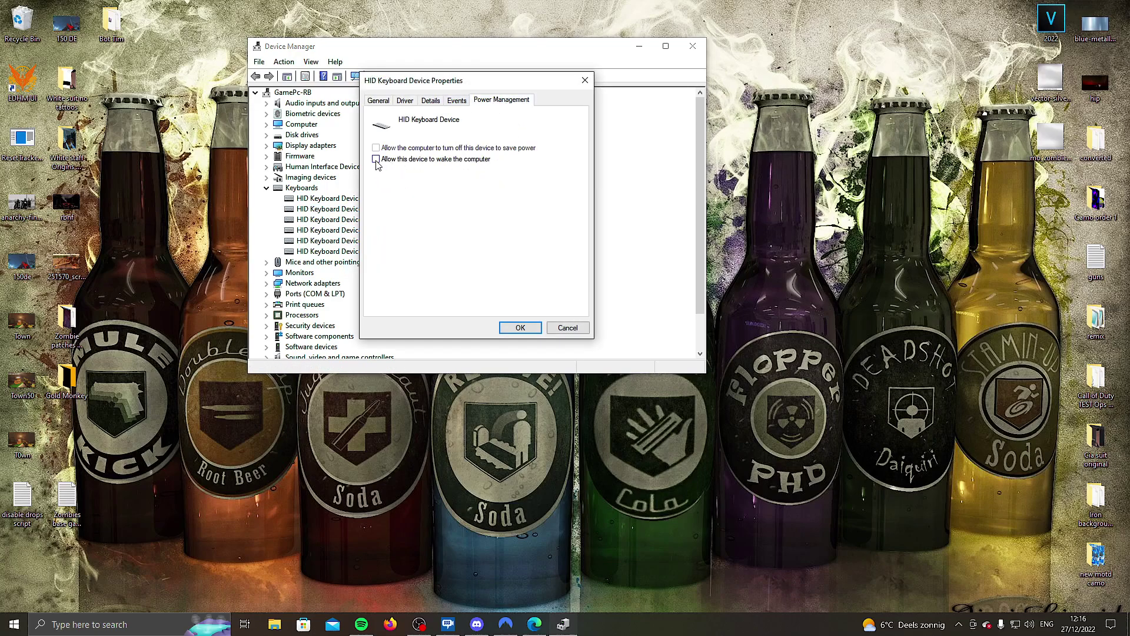
left_click(521, 327)
right_click(350, 220)
left_click(376, 275)
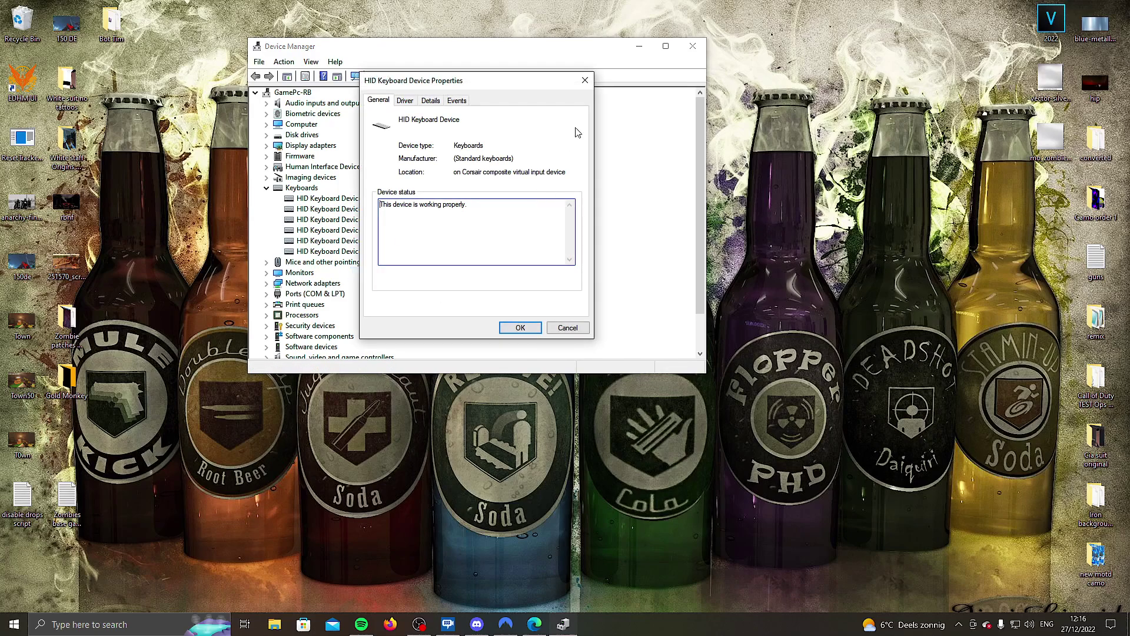
left_click(585, 80)
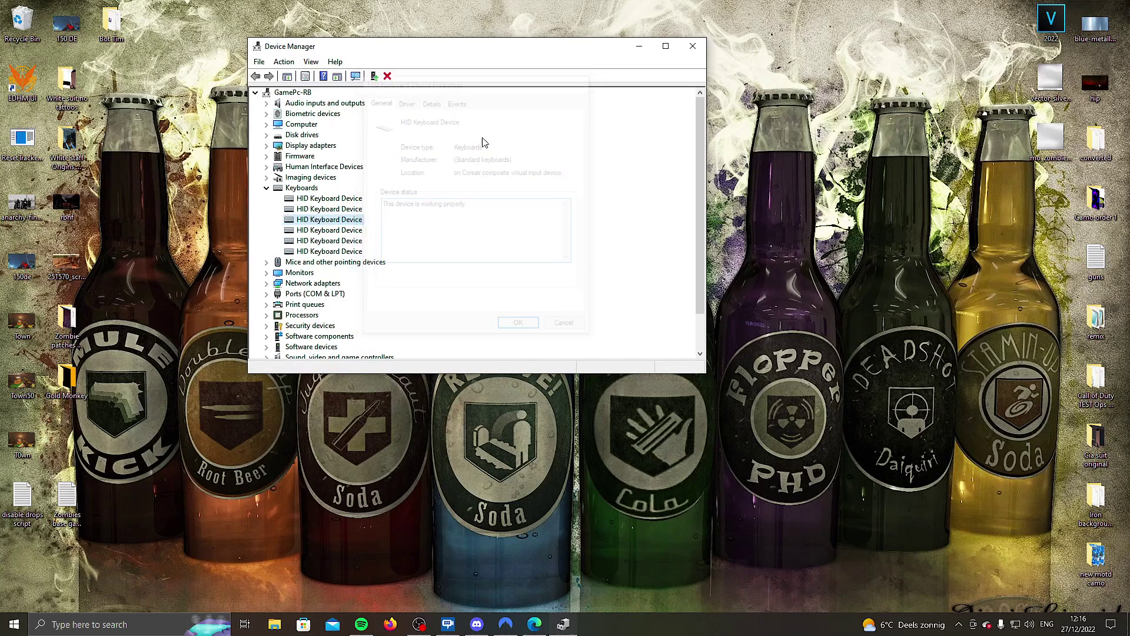
Expand Mice and Network adapters, then reopen the second HID Keyboard Device's Power Management settings
left_click(267, 263)
scroll(312, 271, "down", 2)
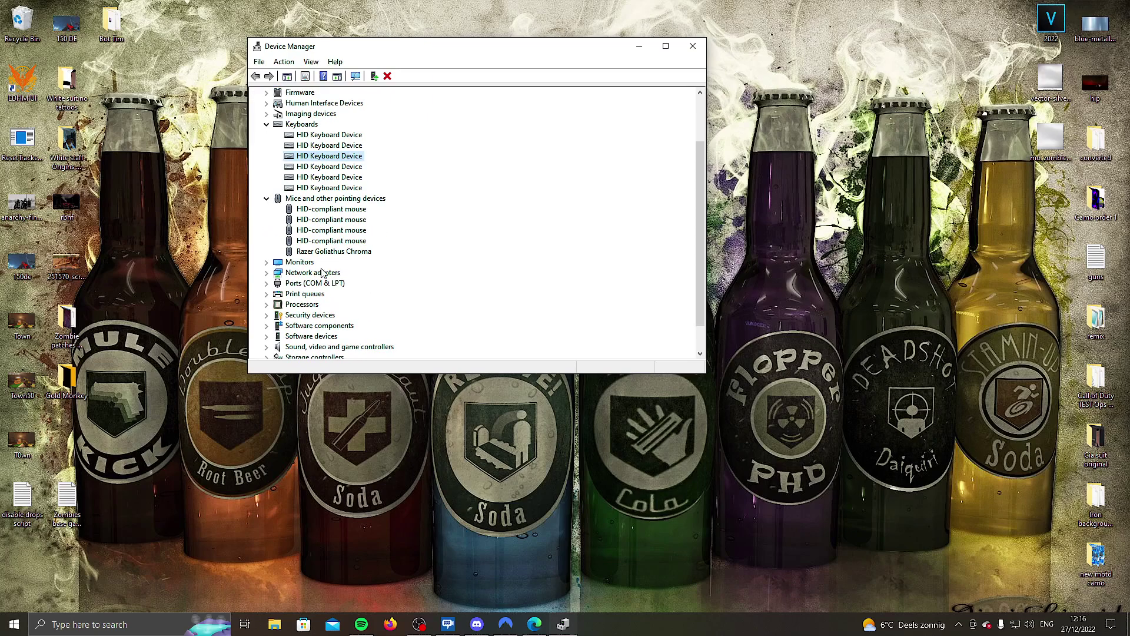
left_click(267, 272)
scroll(330, 296, "down", 1)
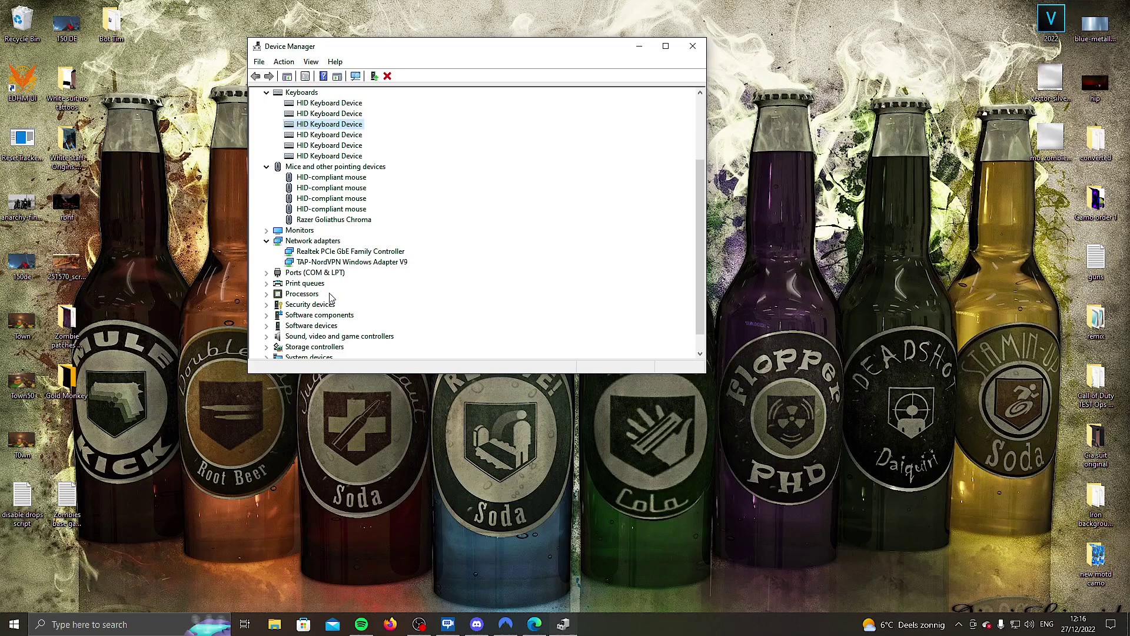
right_click(340, 129)
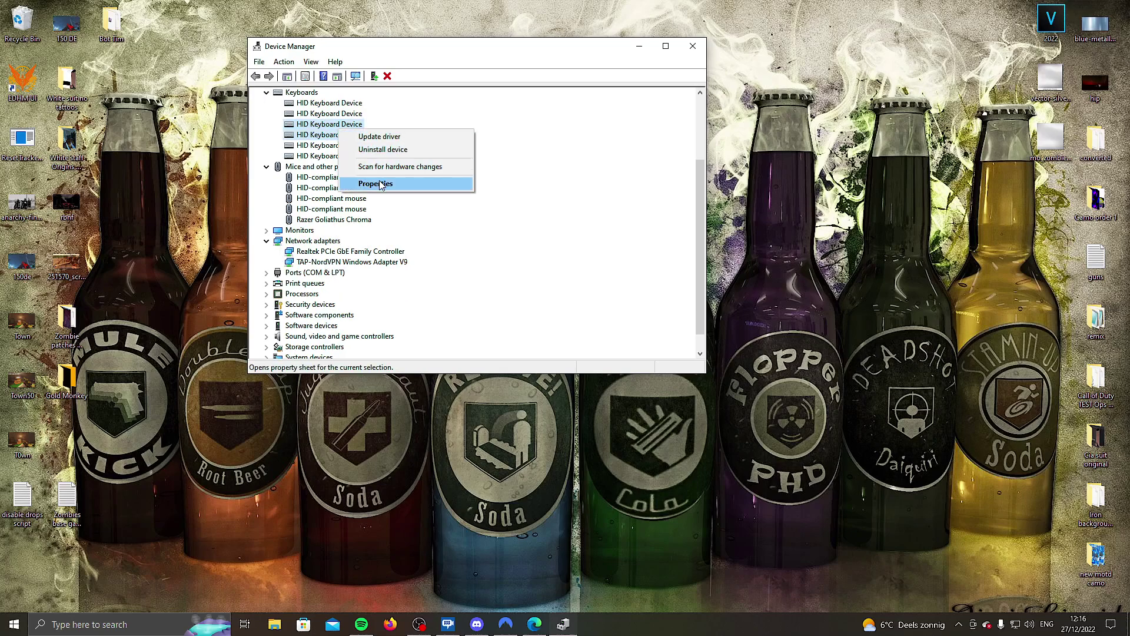
left_click(377, 183)
left_click(585, 79)
right_click(328, 115)
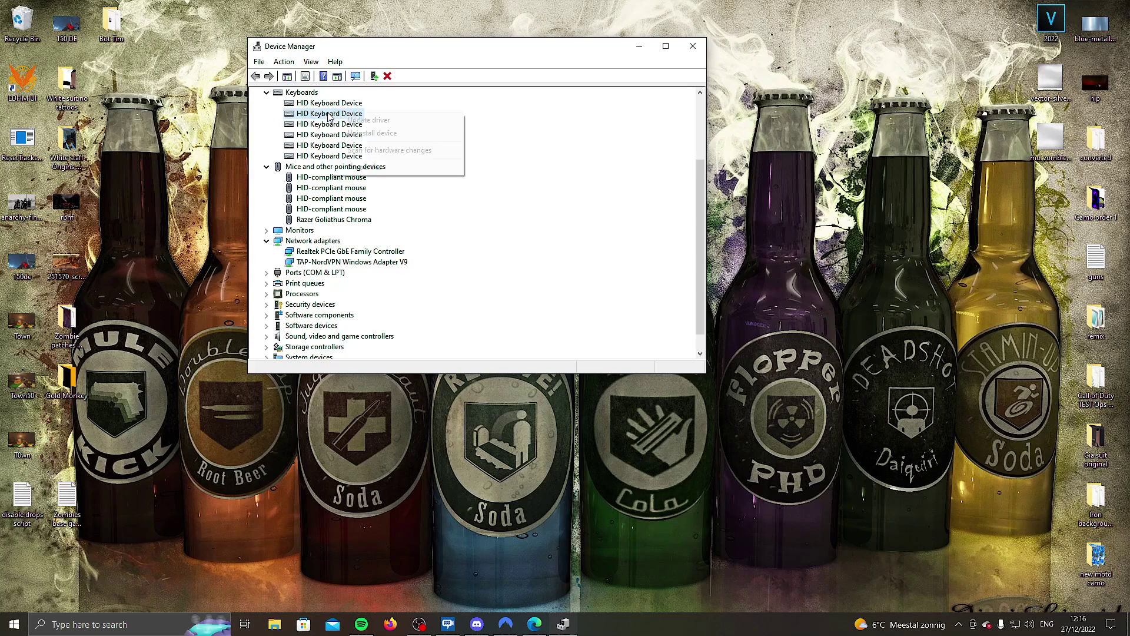
left_click(397, 167)
left_click(525, 101)
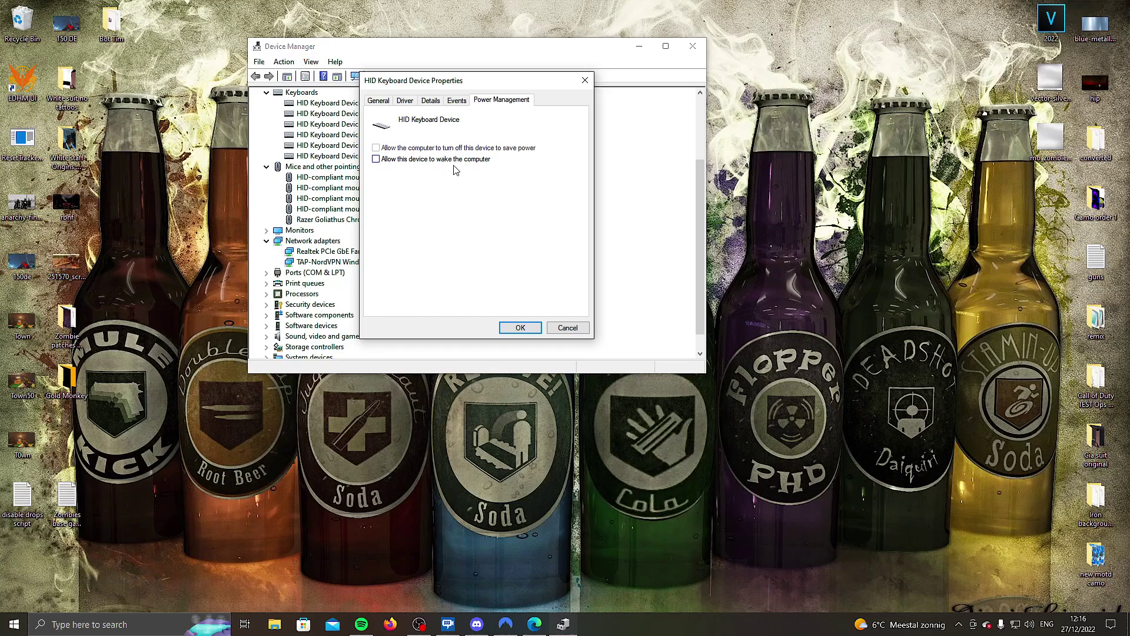
Apply the HID Keyboard Device's power settings with OK, closing its properties dialog
left_click(520, 328)
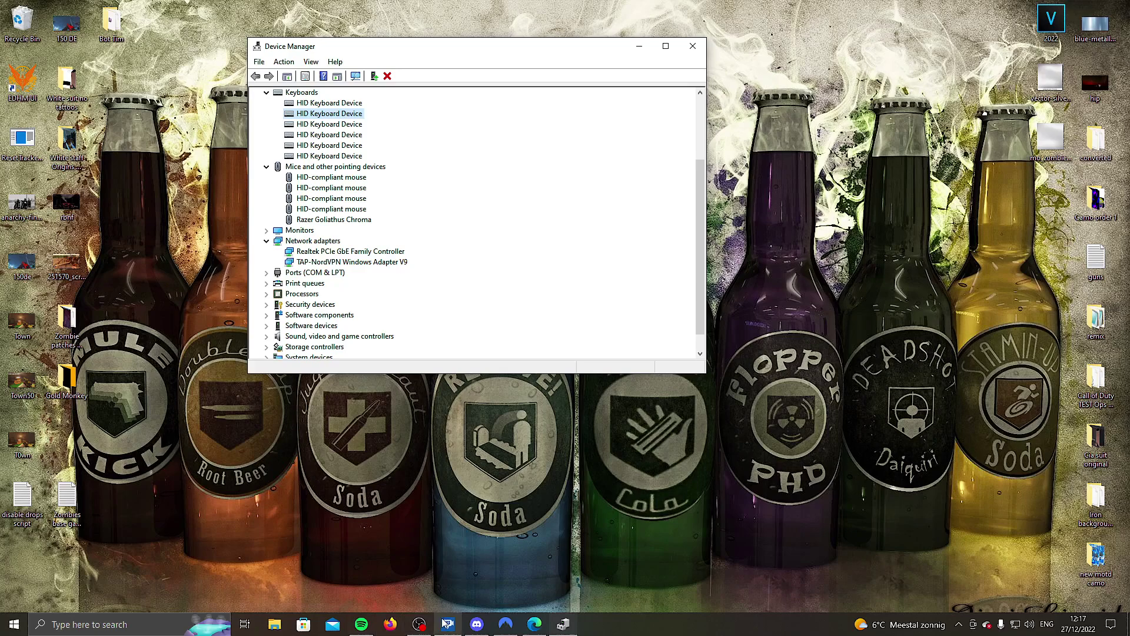
mouse_move(409, 624)
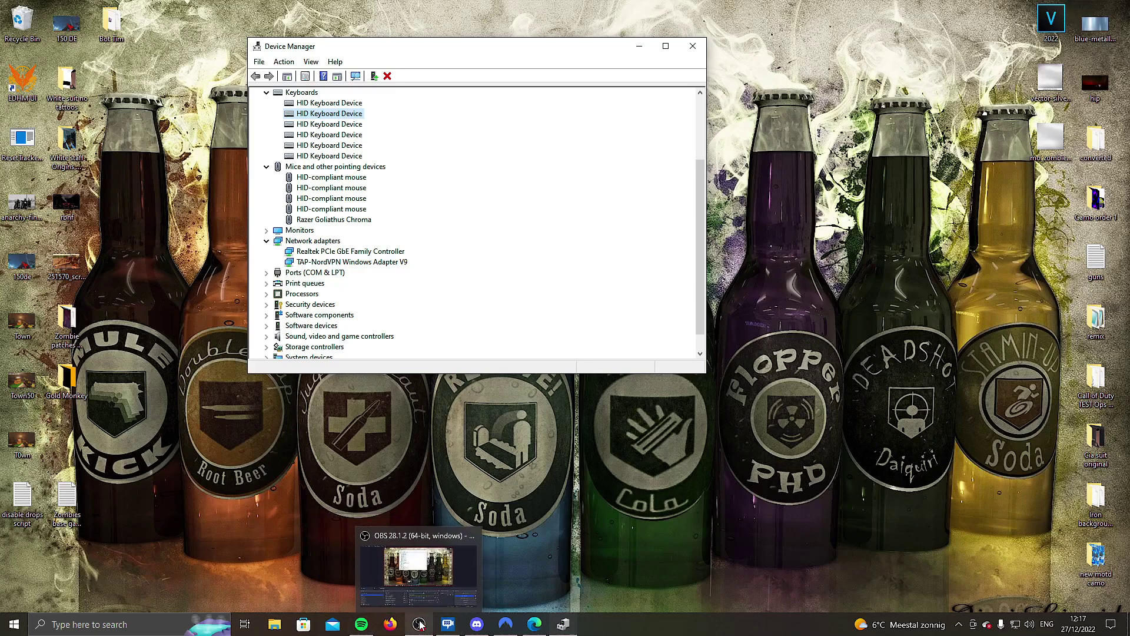